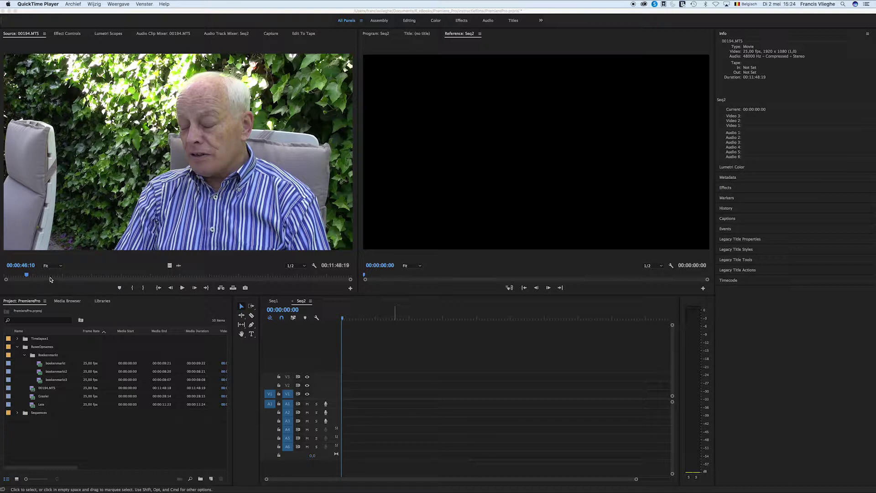
pyautogui.click(315, 267)
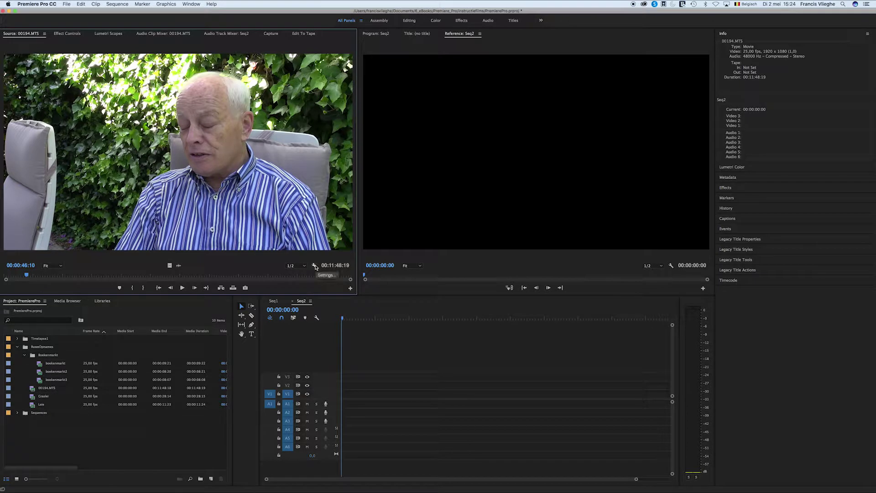
pyautogui.click(314, 265)
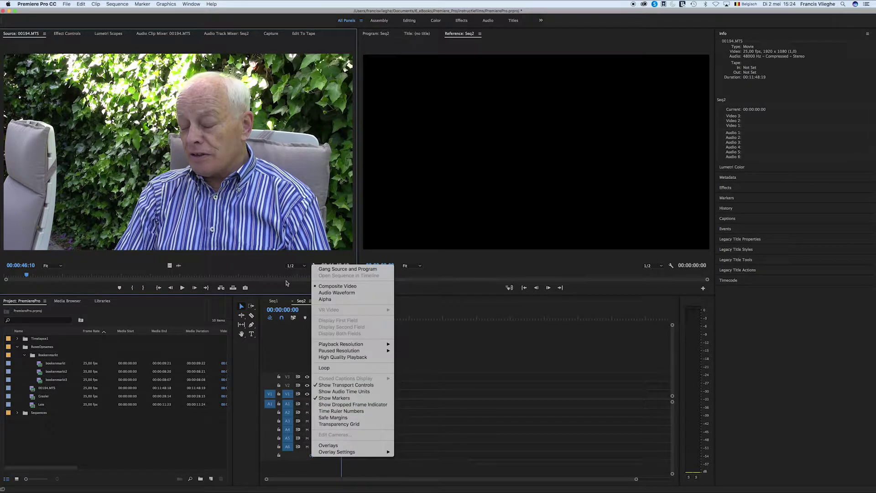
pyautogui.click(324, 293)
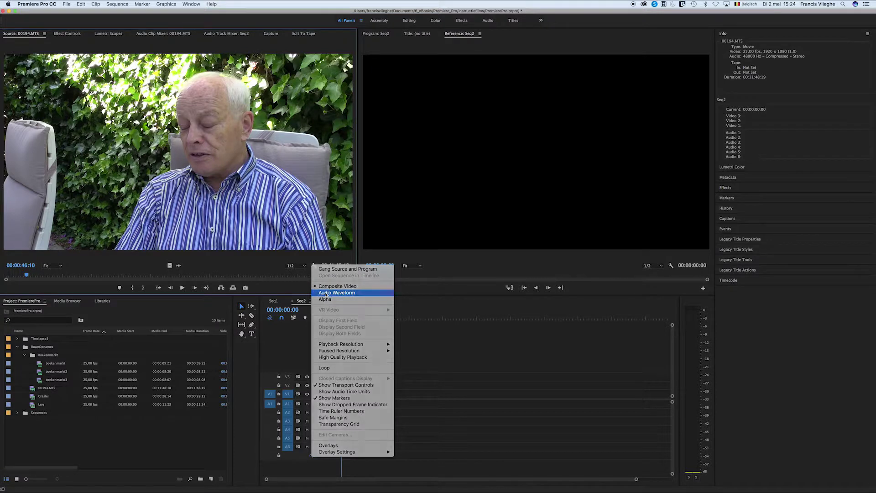
pyautogui.click(310, 267)
pyautogui.click(318, 288)
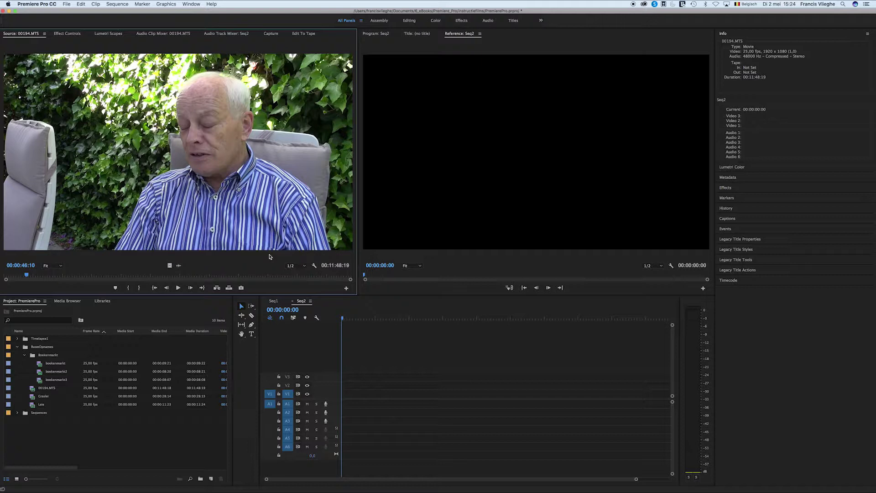
pyautogui.click(178, 289)
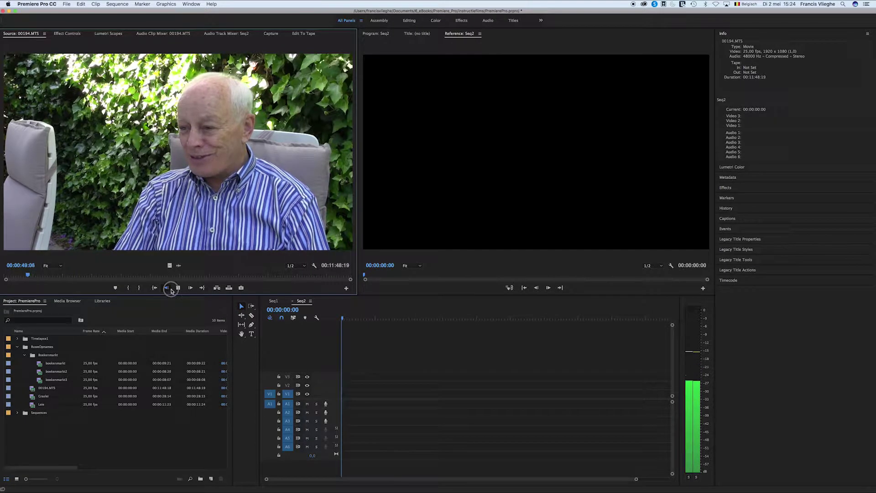
# Stop the interview playback and step back frame by frame to park the source playhead near 00:00:50:24
pyautogui.click(171, 291)
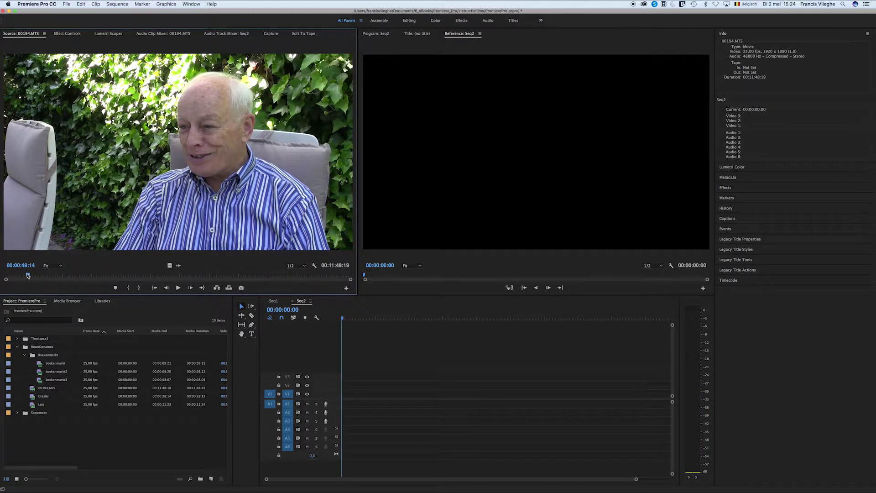
pyautogui.click(167, 287)
pyautogui.click(169, 288)
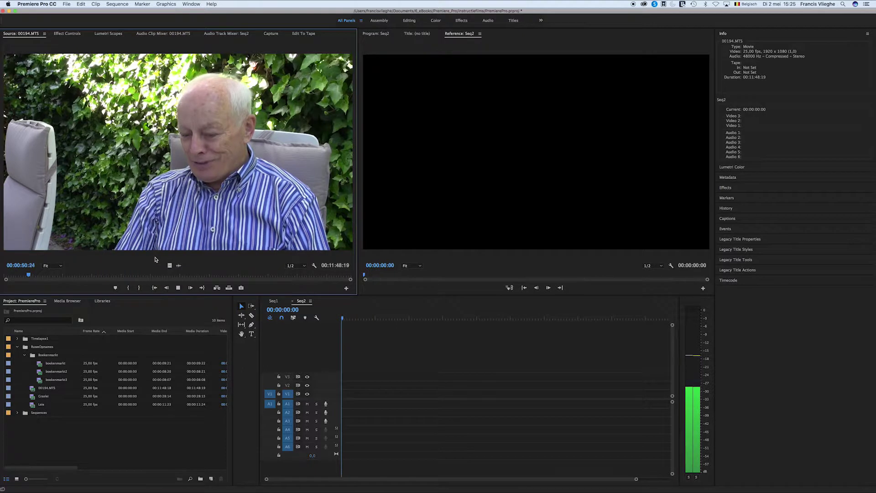
pyautogui.press('j')
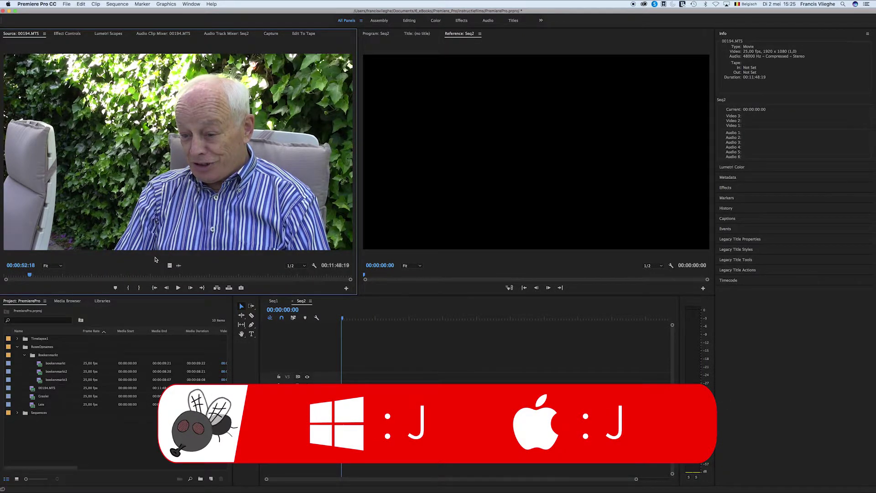
# Shuttle back through the interview and mark the In point at 00:00:49:19
pyautogui.press('j')
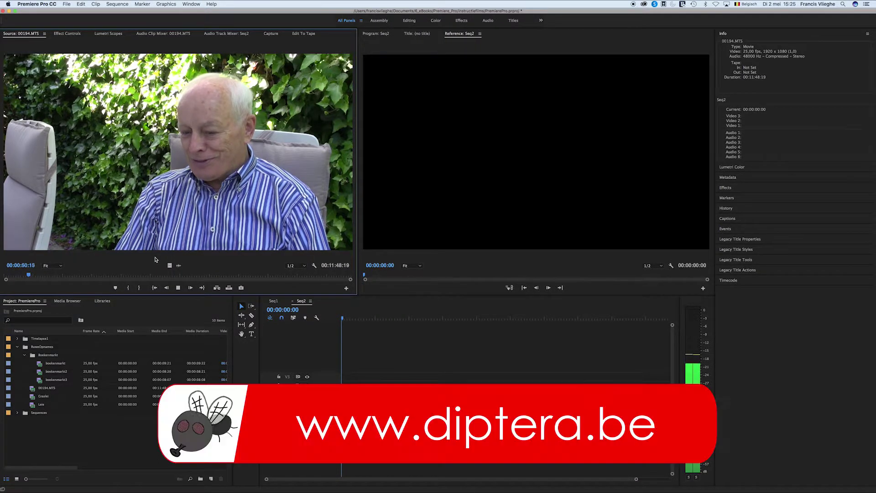
pyautogui.press('k')
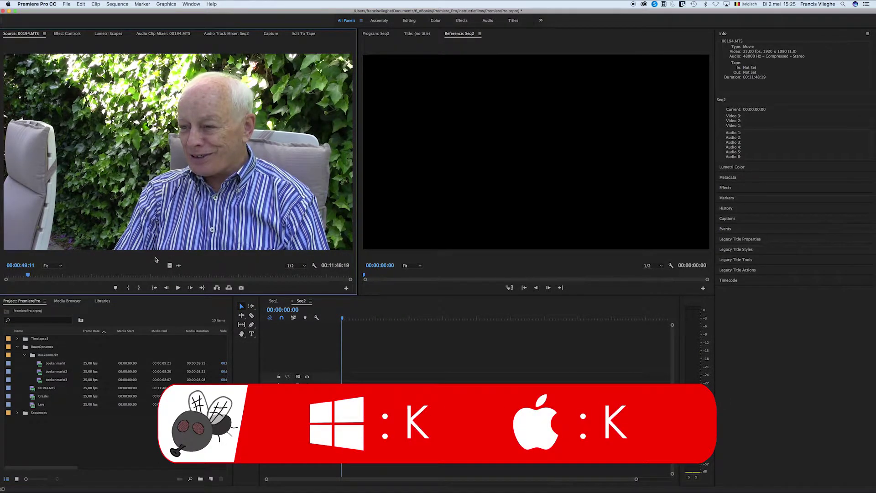
pyautogui.press('k')
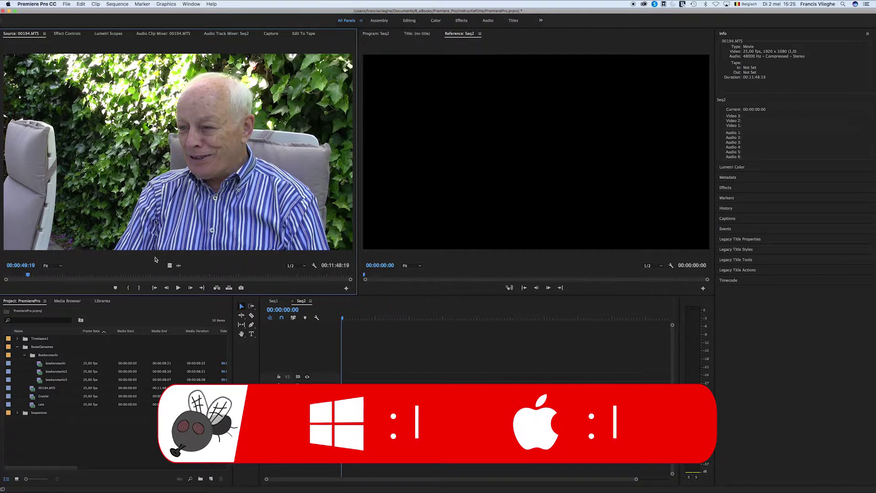
pyautogui.press('i')
# Shuttle forward and back with J, K and L to find where the answer ends
pyautogui.press('space')
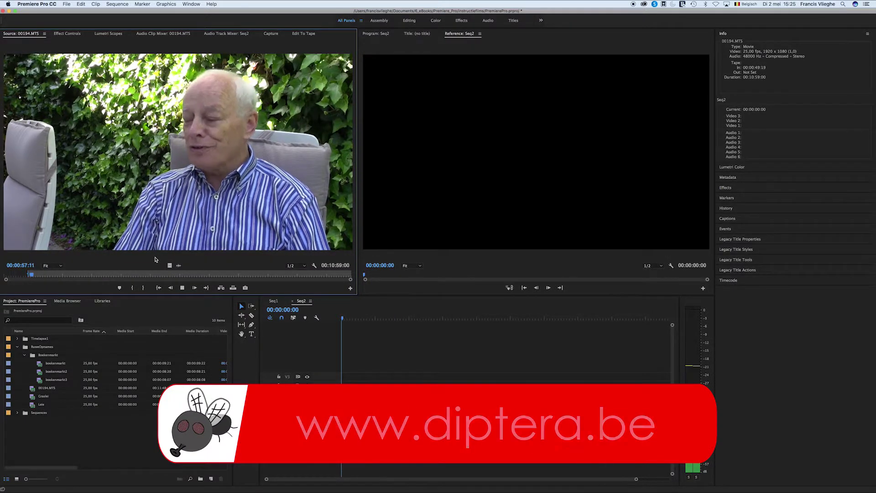
pyautogui.press('l')
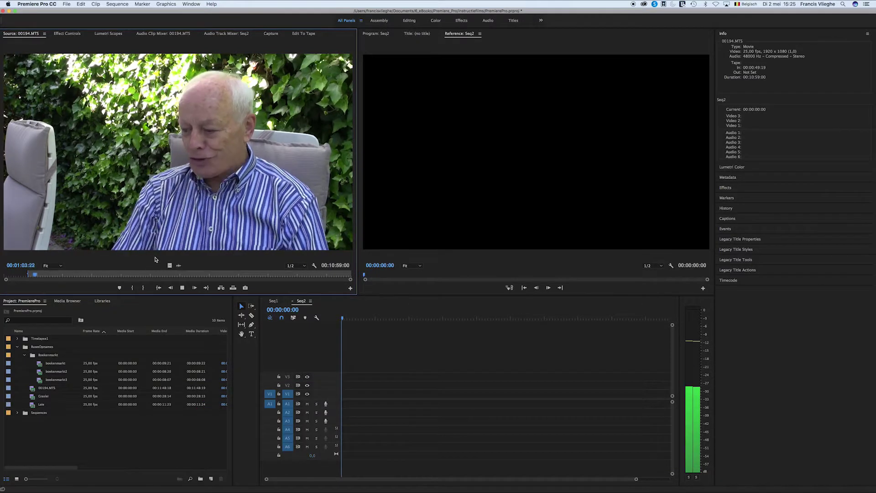
pyautogui.press('k')
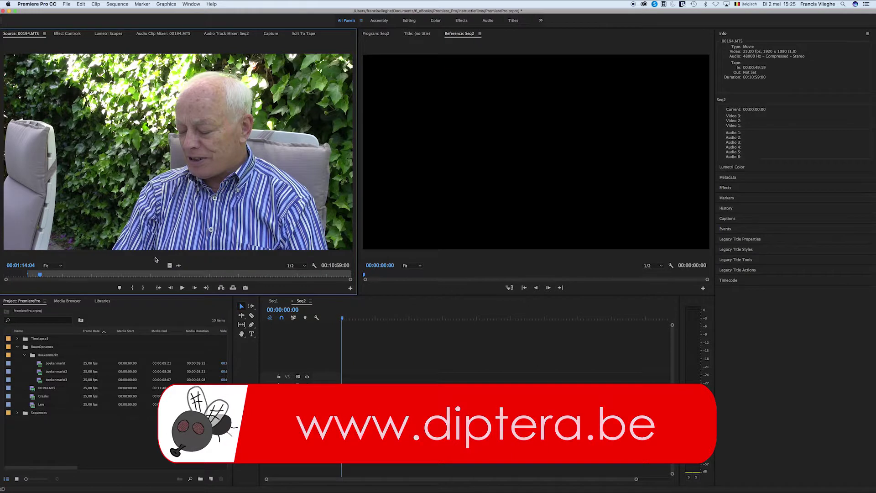
pyautogui.press('j')
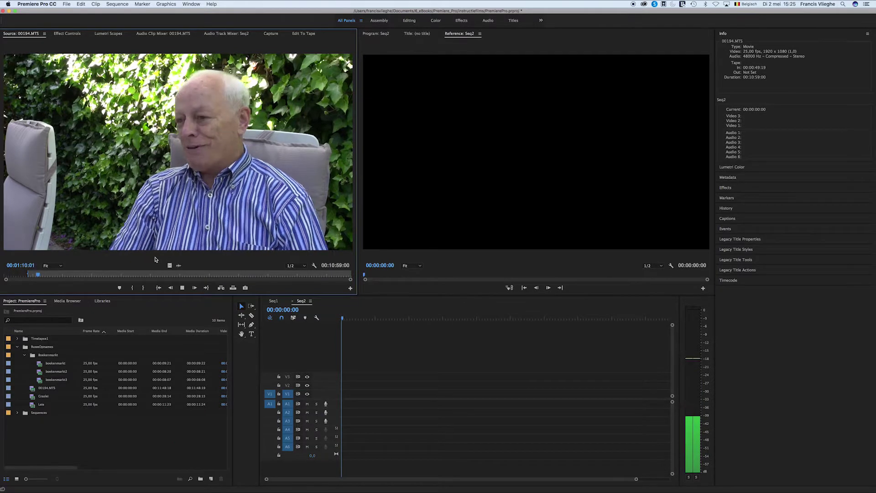
pyautogui.press('k')
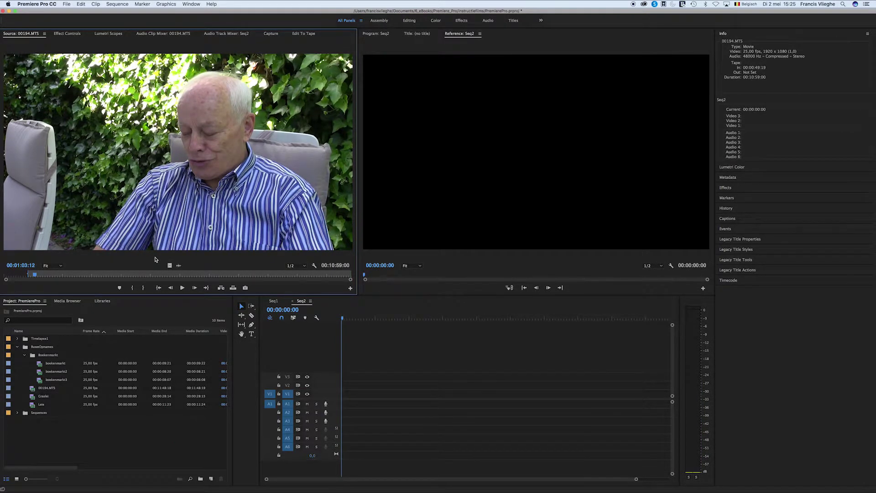
pyautogui.press('l')
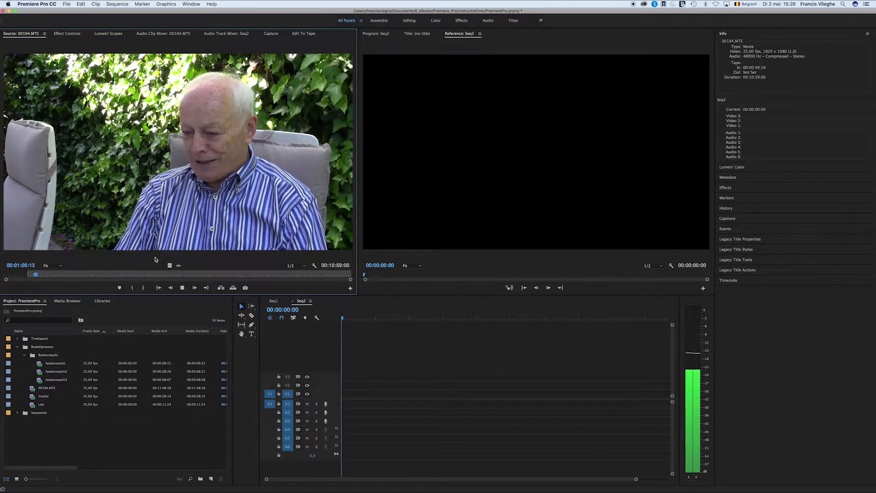
pyautogui.press('o')
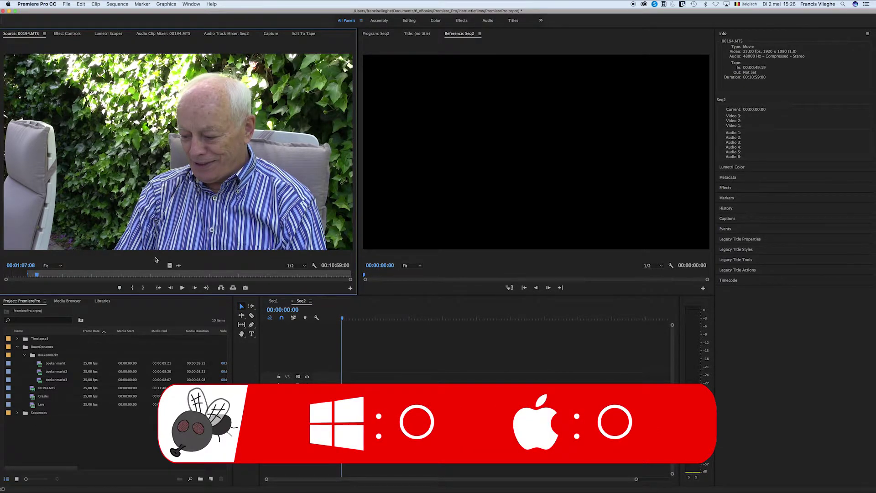
# Mark the Out point at 00:01:07:08 for a 00:00:17:15 range, preview it, and nudge the range earlier
pyautogui.press('o')
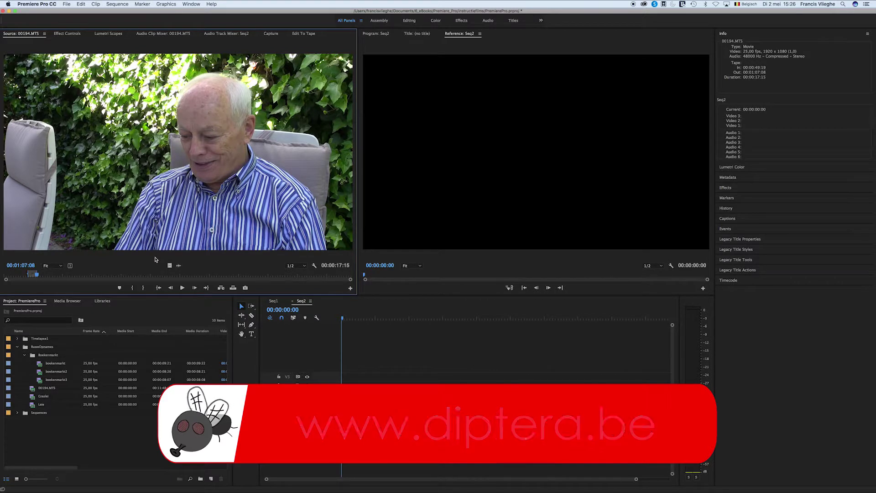
pyautogui.hotkey('shift', 'i')
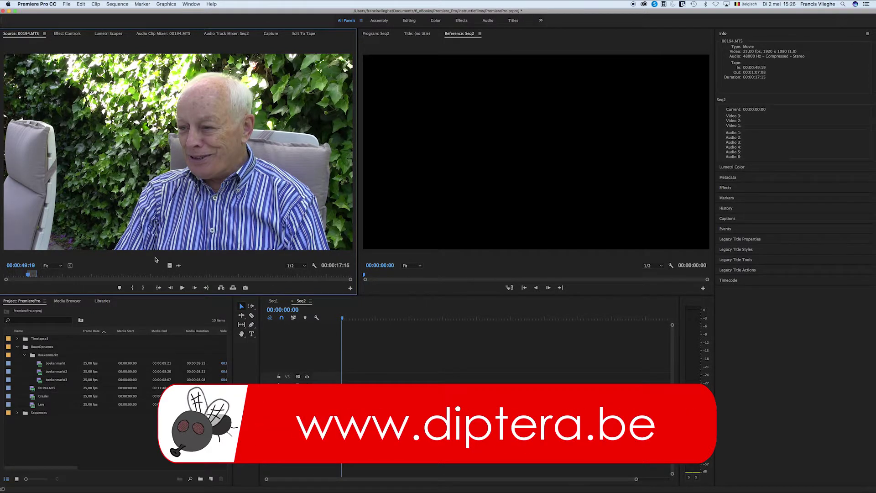
pyautogui.press('space')
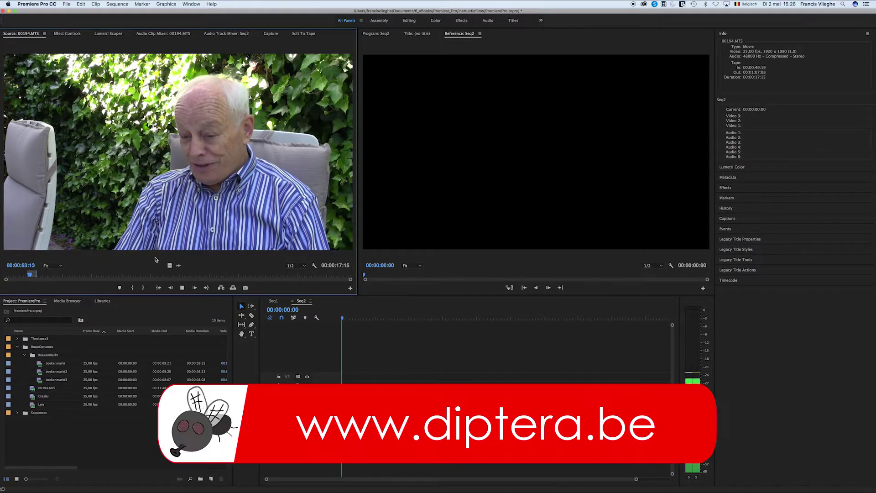
pyautogui.press('space')
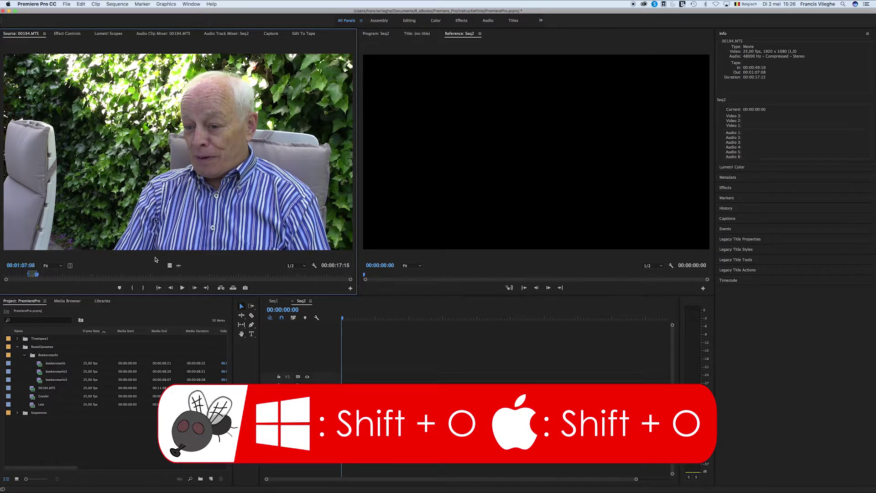
pyautogui.hotkey('shift', 'o')
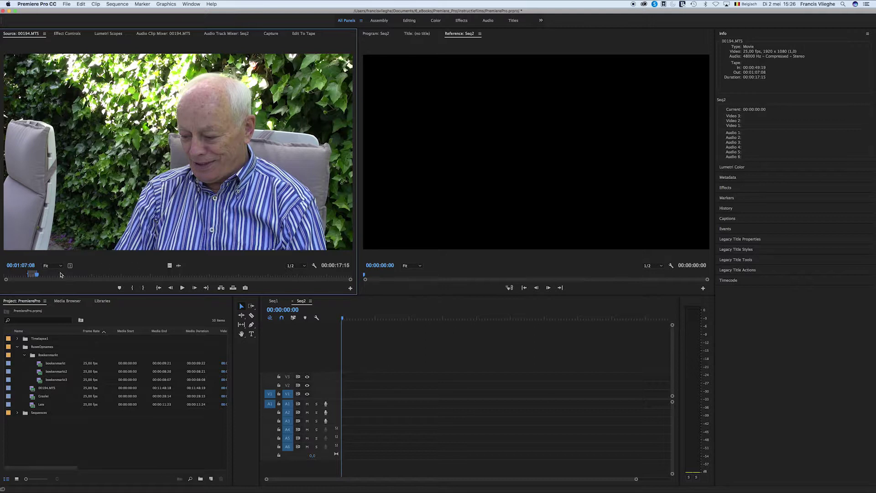
pyautogui.moveTo(36, 275); pyautogui.dragTo(34, 274)
pyautogui.click(96, 4)
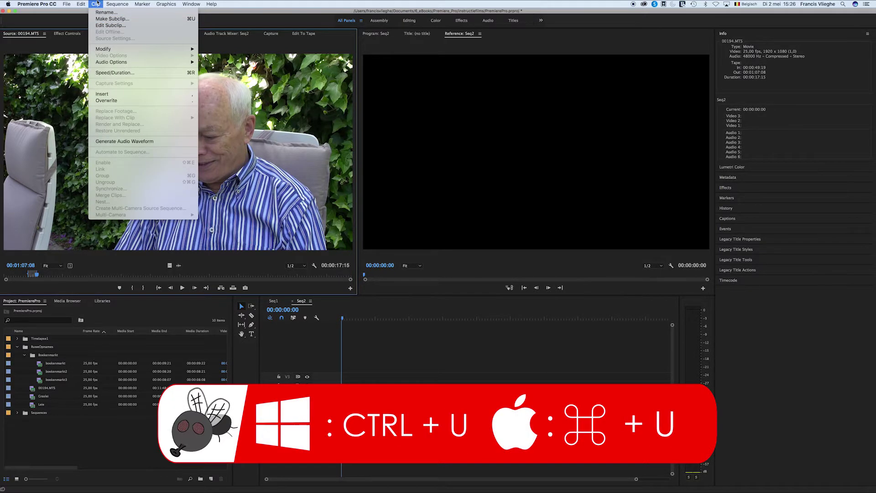
# Create a subclip named interview01 from the marked 00:00:17:15 range with Cmd+U
pyautogui.click(86, 141)
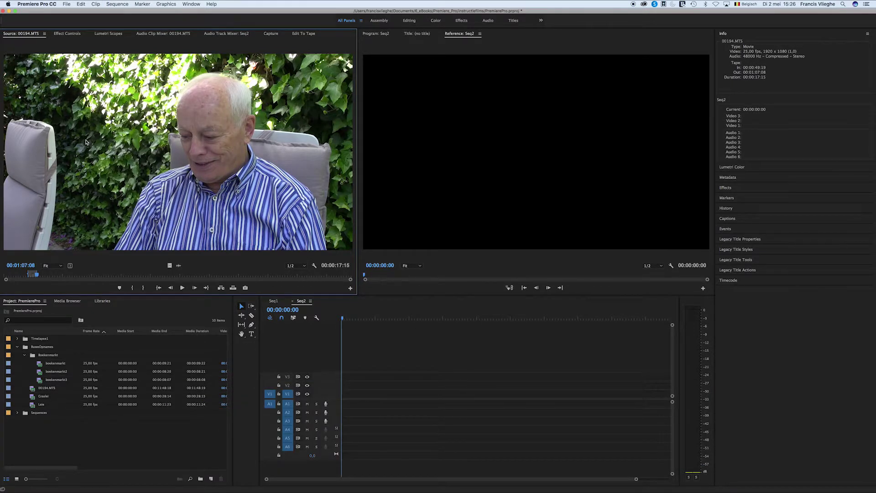
pyautogui.press('super+u')
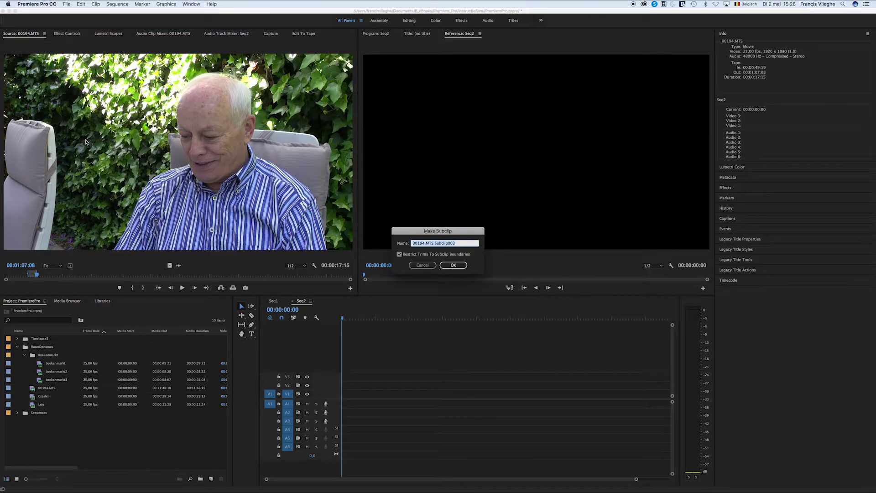
pyautogui.write('inter')
pyautogui.write('view01')
pyautogui.click(453, 265)
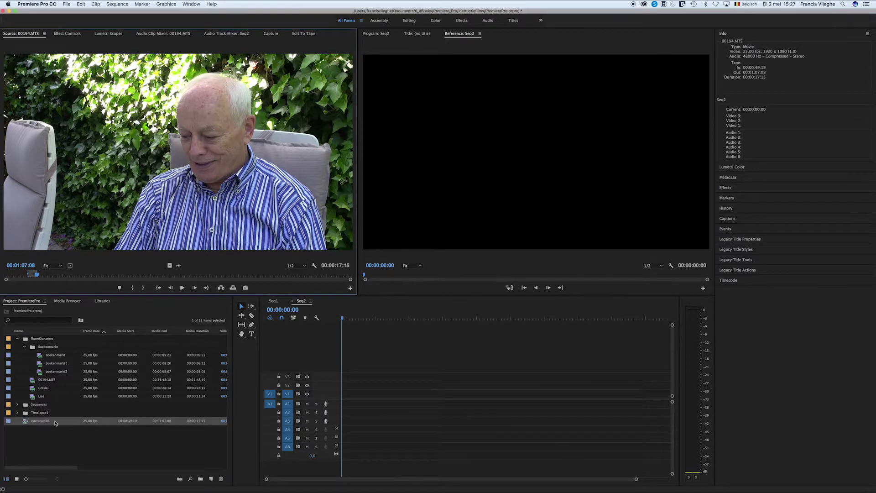
# Drop interview01 onto Seq2, match sequence settings, test extending its end, then delete it
pyautogui.moveTo(37, 421)
pyautogui.mouseDown()
pyautogui.moveTo(345, 422)
pyautogui.moveTo(346, 395)
pyautogui.mouseUp()
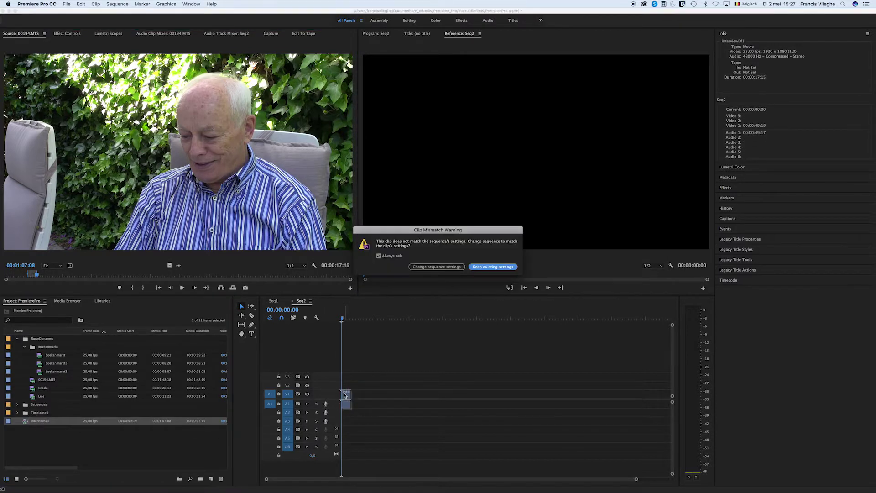
pyautogui.click(435, 267)
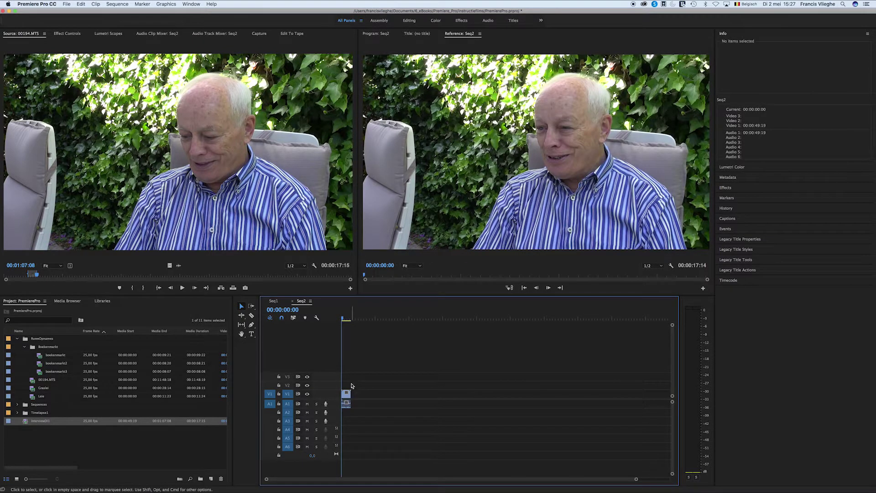
pyautogui.moveTo(350, 393)
pyautogui.mouseDown()
pyautogui.moveTo(399, 392)
pyautogui.moveTo(347, 396)
pyautogui.mouseUp()
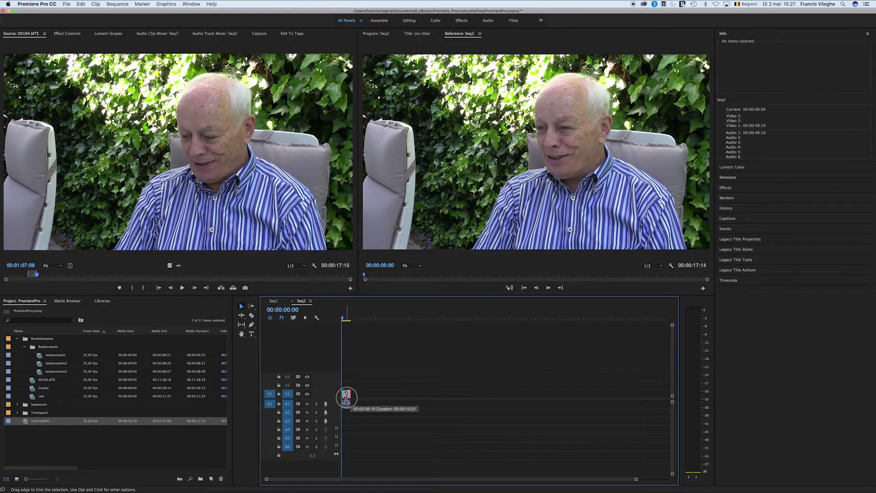
pyautogui.moveTo(347, 396); pyautogui.dragTo(566, 388)
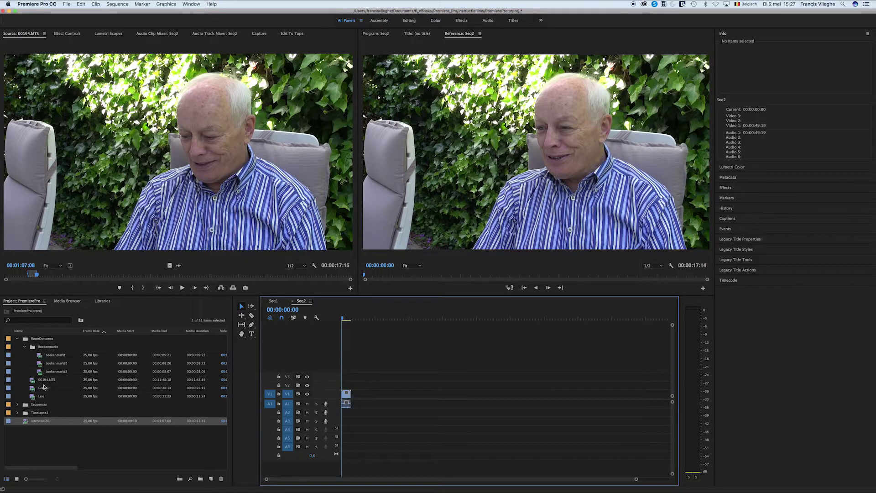
pyautogui.moveTo(368, 418); pyautogui.dragTo(344, 379)
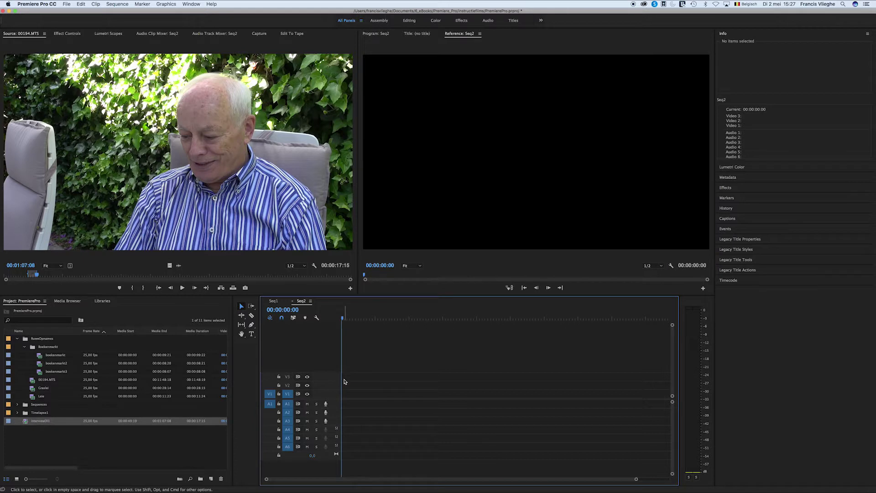
pyautogui.press('Delete')
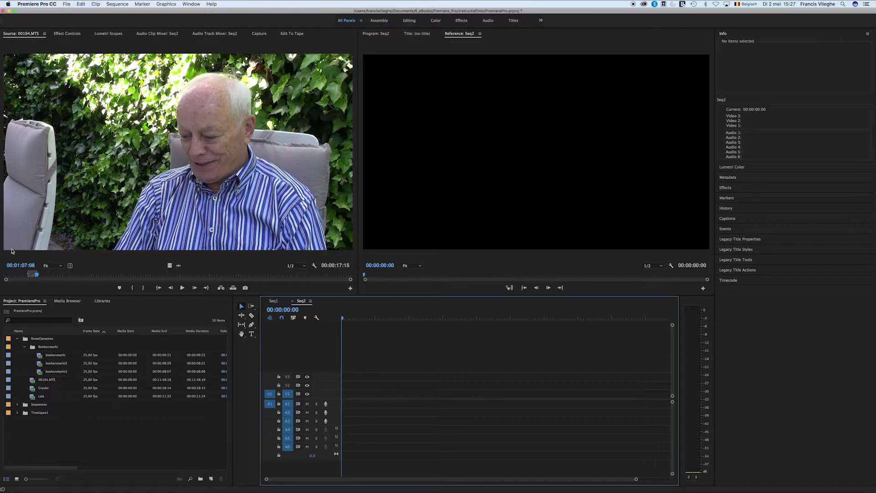
# Create subclip 00194.MTS.Subclip004 with Restrict Trims To Subclip Boundaries unchecked
pyautogui.click(32, 286)
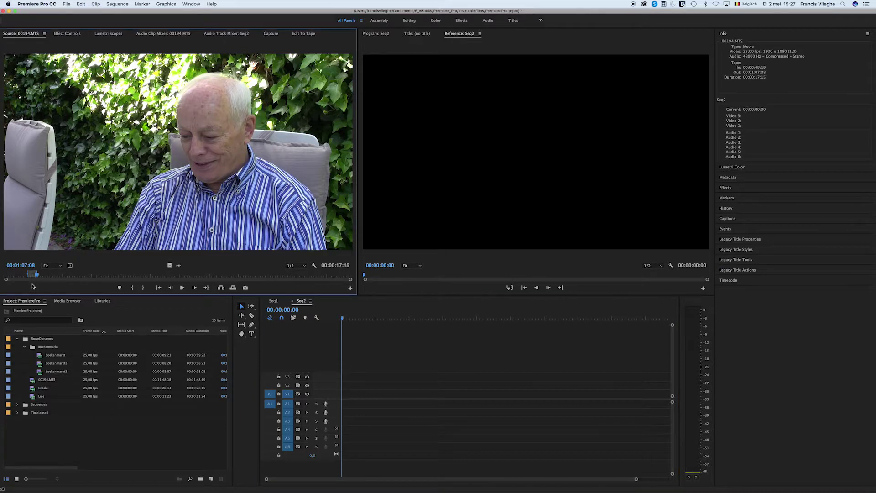
pyautogui.press('super+u')
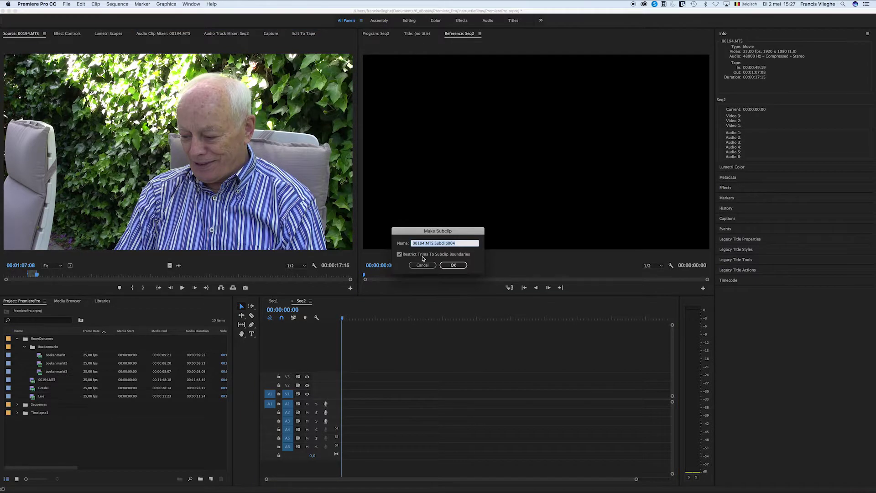
pyautogui.click(423, 255)
pyautogui.click(453, 265)
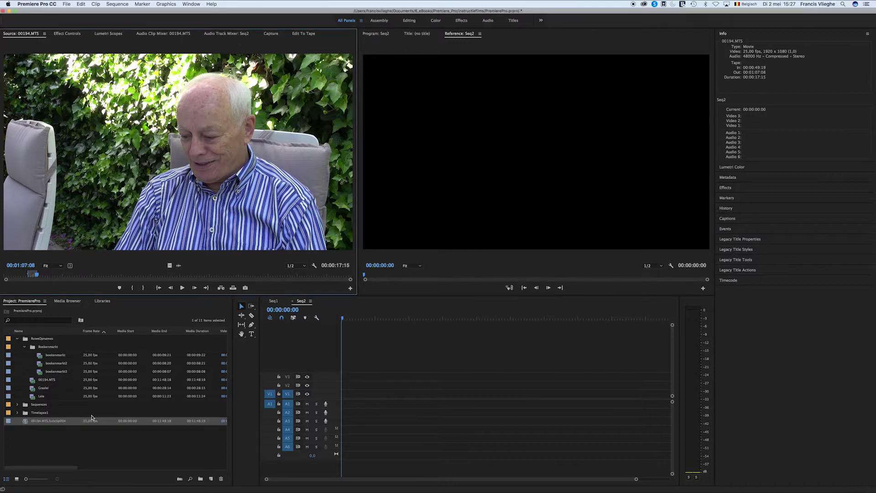
# Place Subclip004 at the start of Seq2, match sequence settings, and lengthen it to 00:00:34:01
pyautogui.moveTo(52, 421)
pyautogui.mouseDown()
pyautogui.moveTo(388, 415)
pyautogui.moveTo(343, 402)
pyautogui.mouseUp()
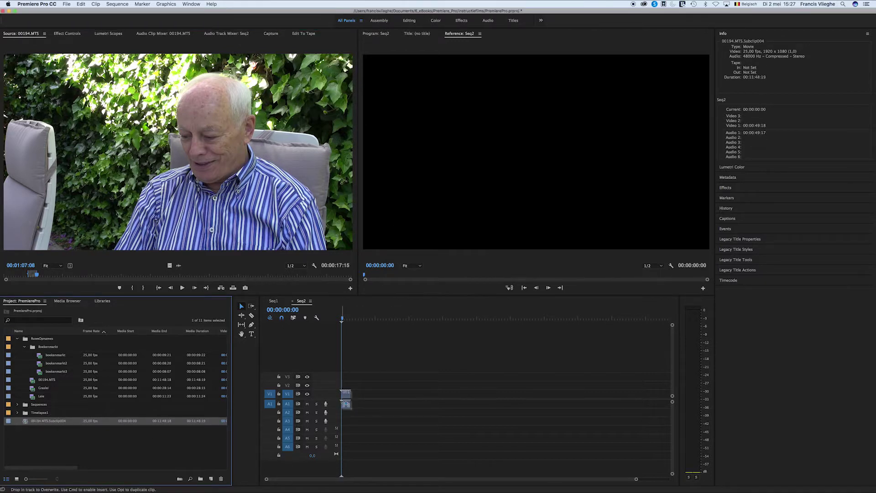
pyautogui.click(438, 266)
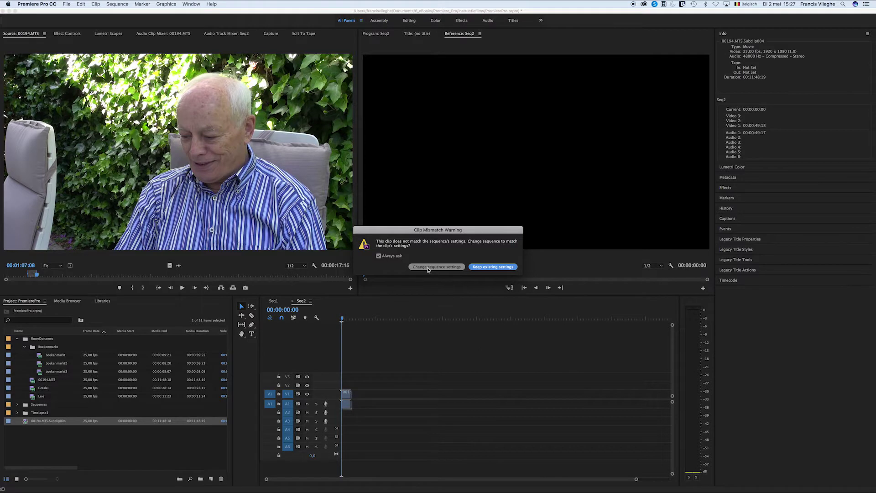
pyautogui.moveTo(347, 393)
pyautogui.mouseDown()
pyautogui.moveTo(359, 393)
pyautogui.moveTo(359, 403)
pyautogui.mouseUp()
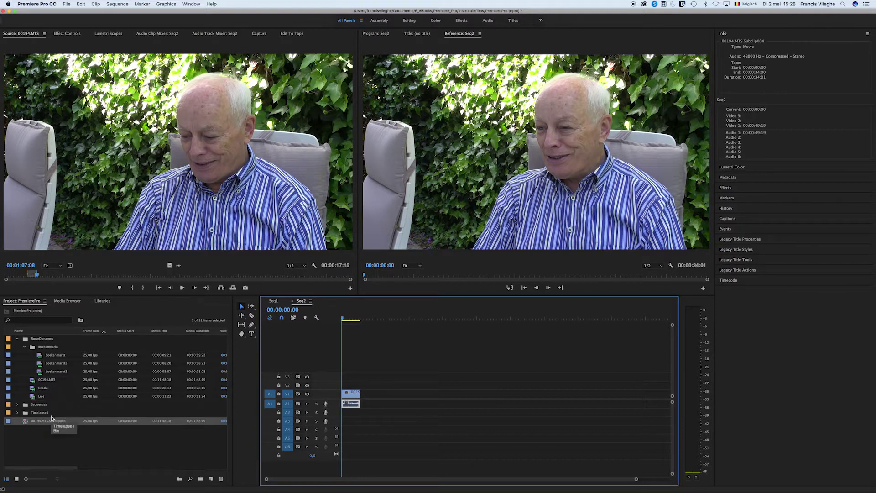
pyautogui.moveTo(35, 275); pyautogui.dragTo(52, 275)
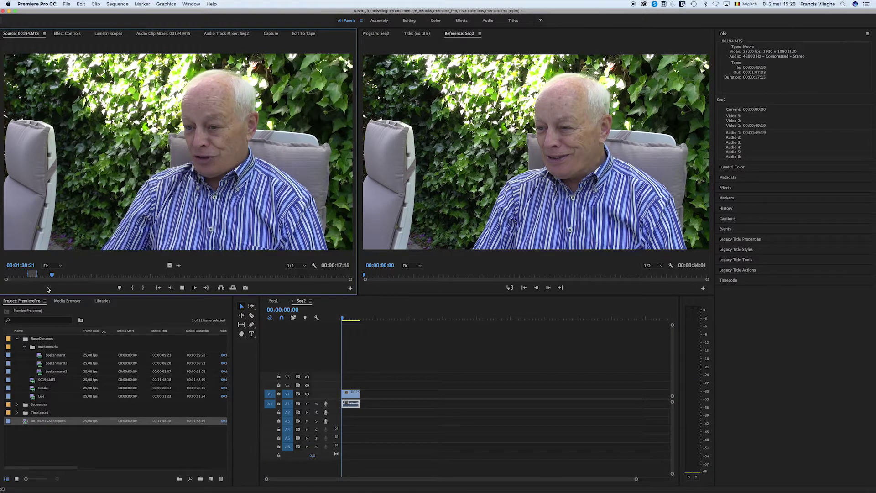
# Mark 00:01:39:11 to 00:02:06:05 in the source and make it Subclip005
pyautogui.press('space')
pyautogui.press('space')
pyautogui.press('i')
pyautogui.moveTo(54, 275); pyautogui.dragTo(67, 275)
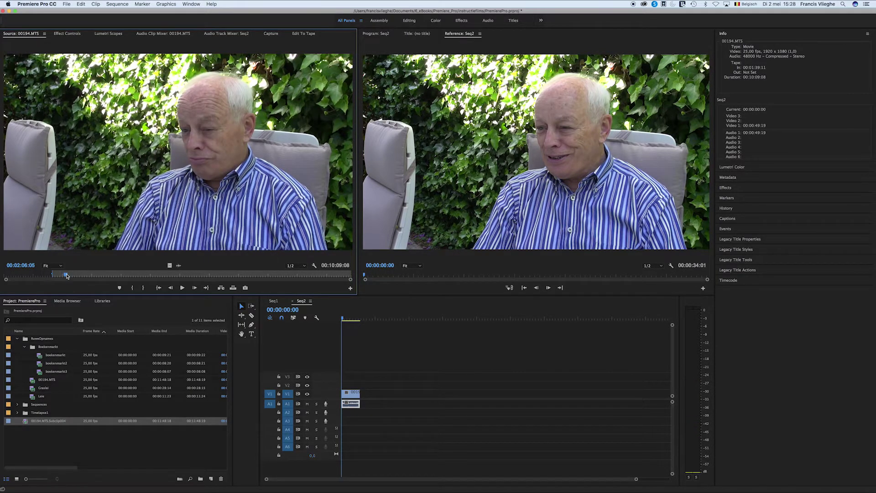
pyautogui.press('o')
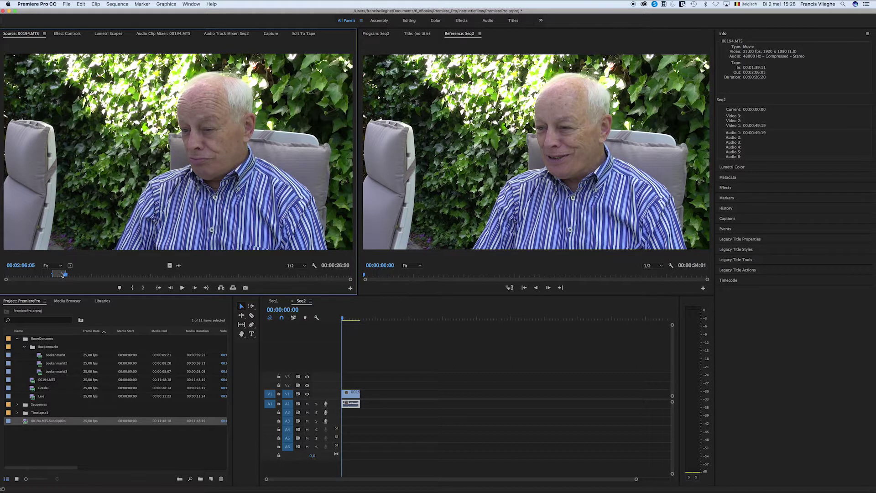
pyautogui.press('super+u')
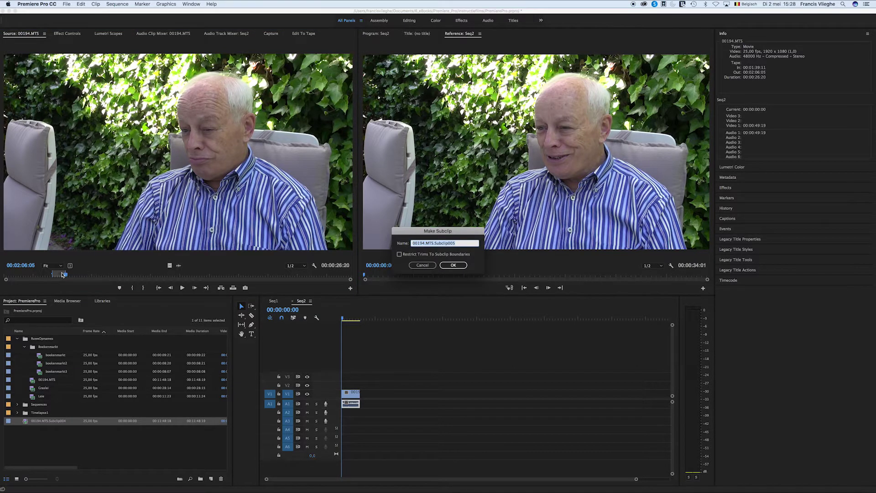
pyautogui.click(453, 264)
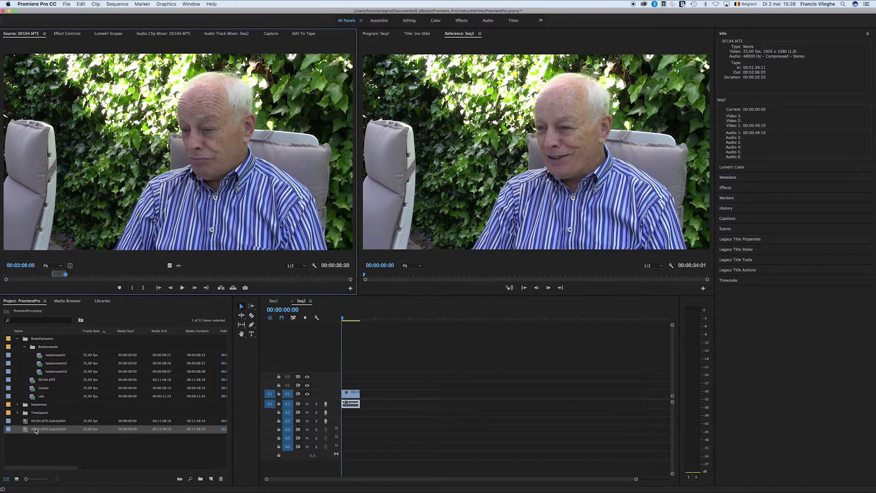
# Place Subclip005 on Seq2, clear the timeline, and delete Subclip004 and Subclip005 from the project
pyautogui.moveTo(36, 431); pyautogui.dragTo(424, 405)
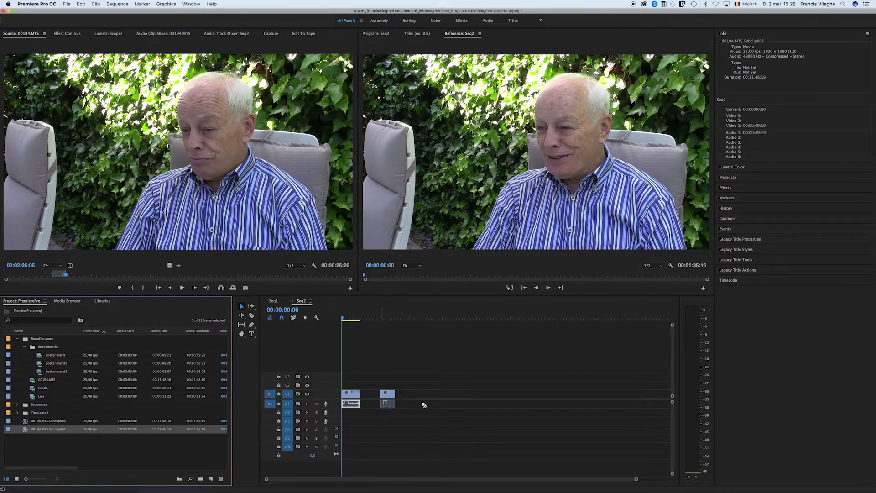
pyautogui.moveTo(424, 404); pyautogui.dragTo(44, 404)
pyautogui.click(68, 420)
pyautogui.keyDown('shift'); pyautogui.click(78, 428); pyautogui.keyUp('shift')
pyautogui.press('Delete')
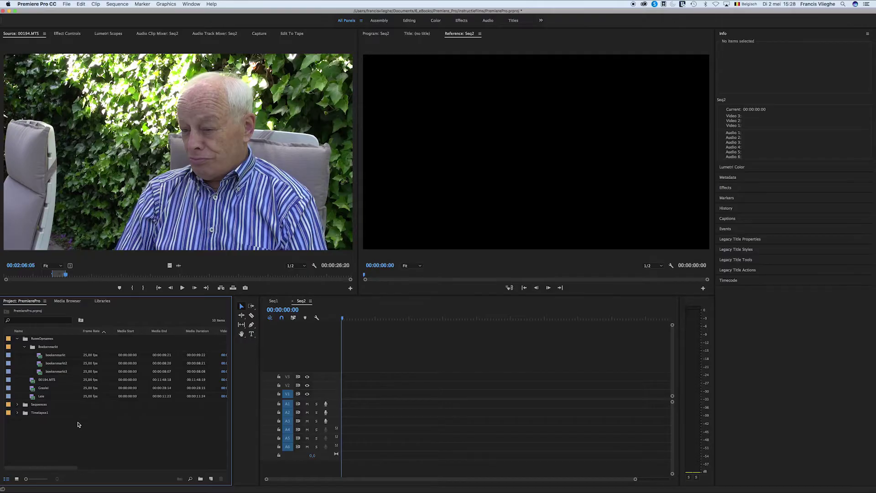